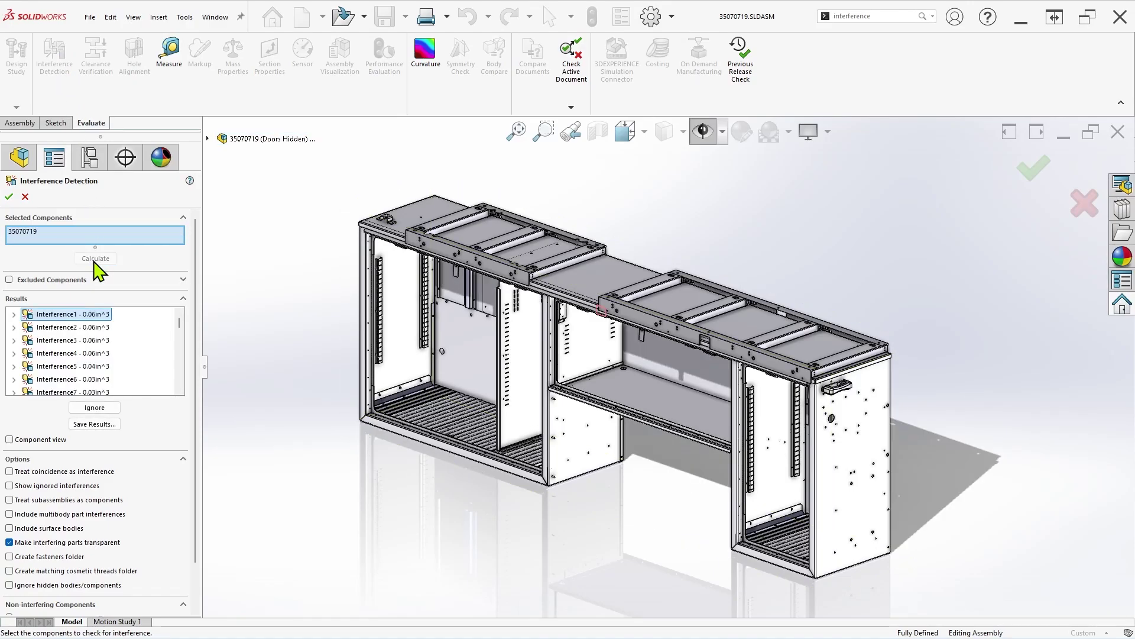
Zoom to Interference1 and scroll in until its red overlapping region fills the view
{"action": "right_click", "coordinate": [86, 325]}
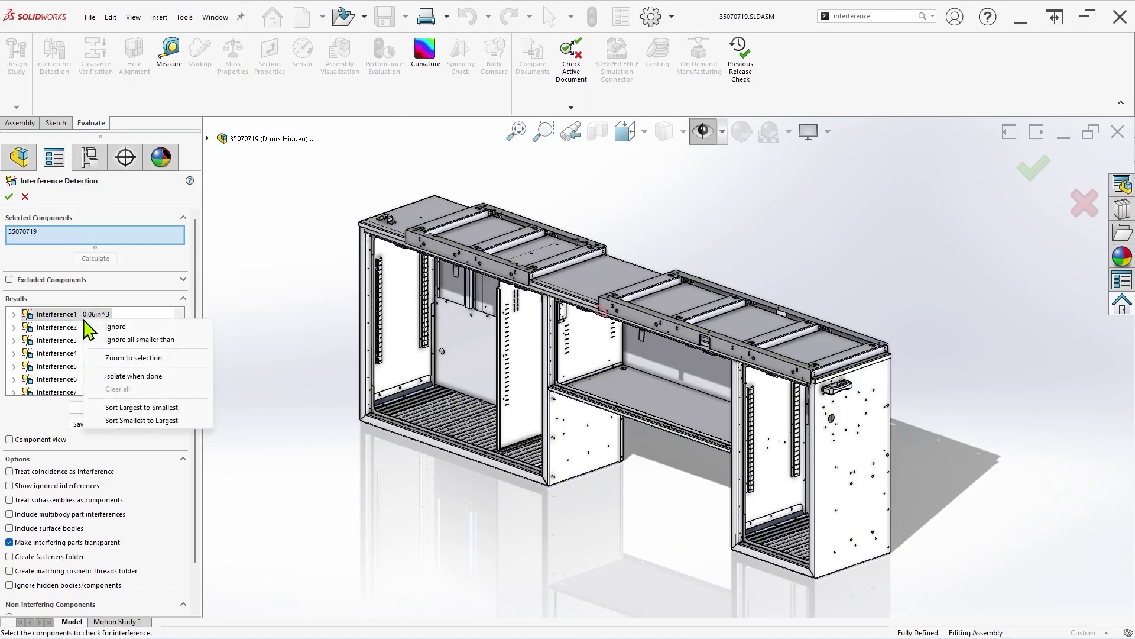
{"action": "left_click", "coordinate": [130, 357]}
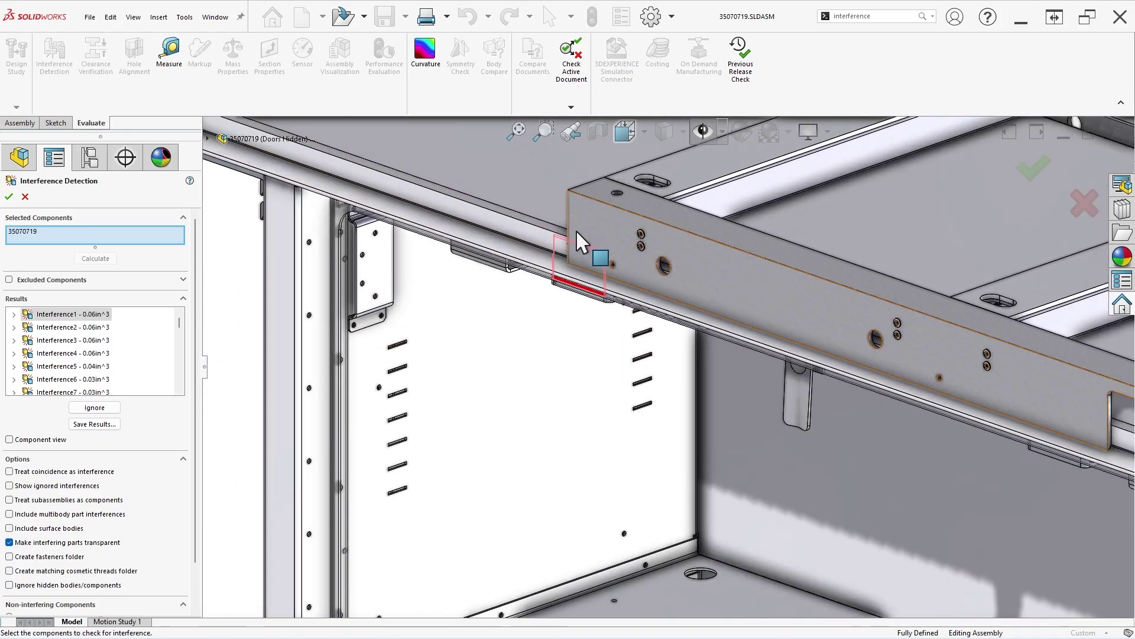
{"action": "scroll", "coordinate": [596, 275], "scroll_direction": "down", "scroll_amount": 3}
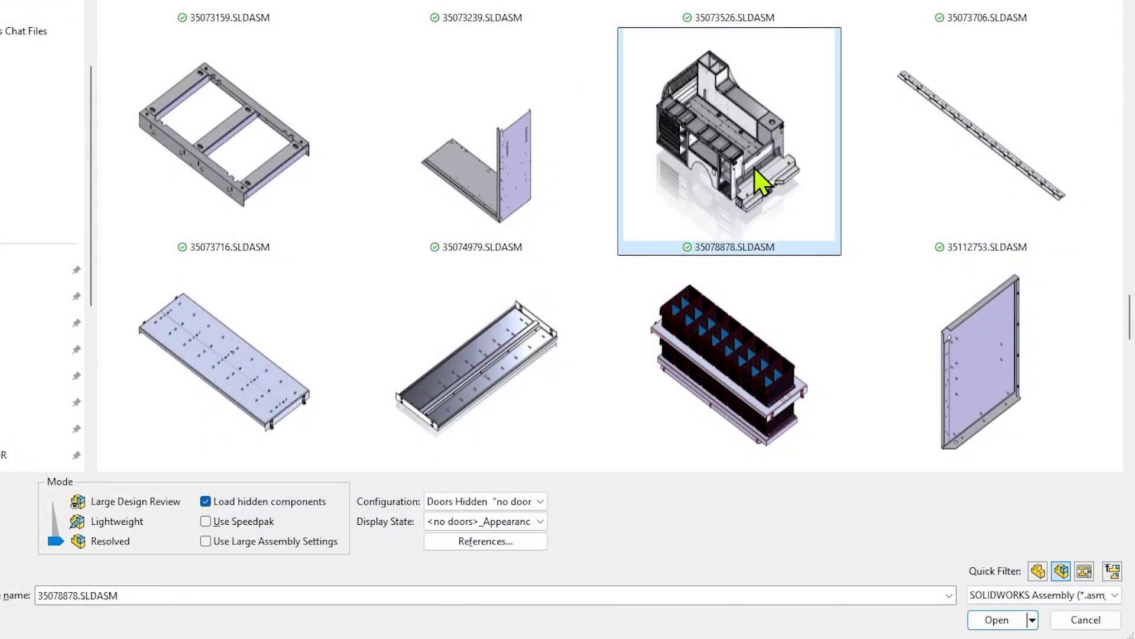
Open the 35078878.SLDASM assembly in Large Design Review mode
{"action": "left_click", "coordinate": [151, 504]}
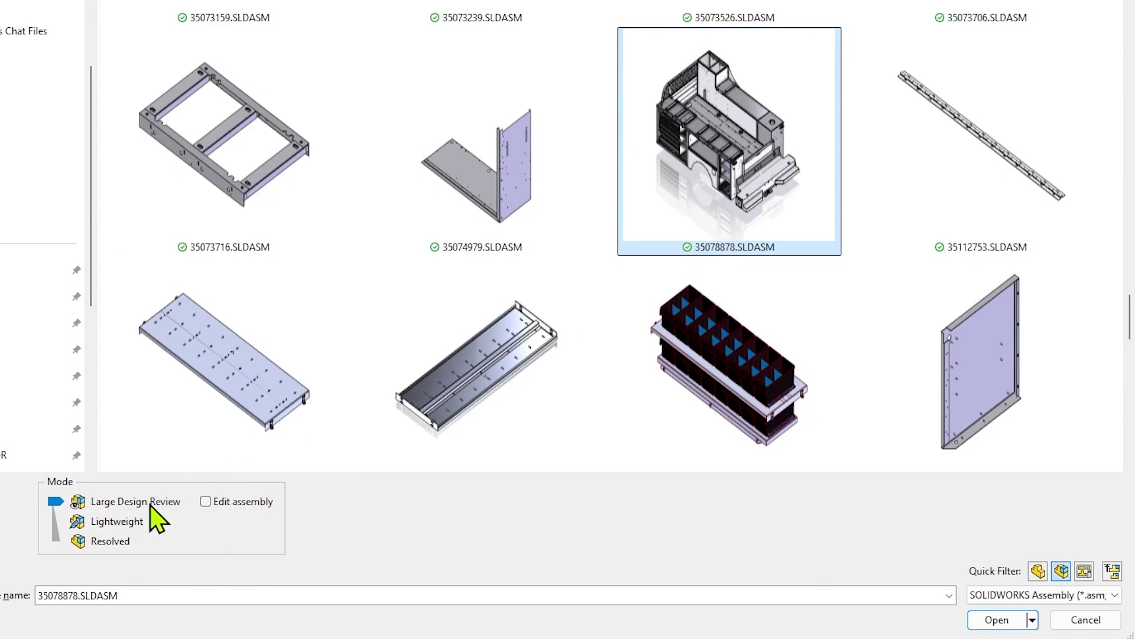
{"action": "left_click", "coordinate": [1006, 620]}
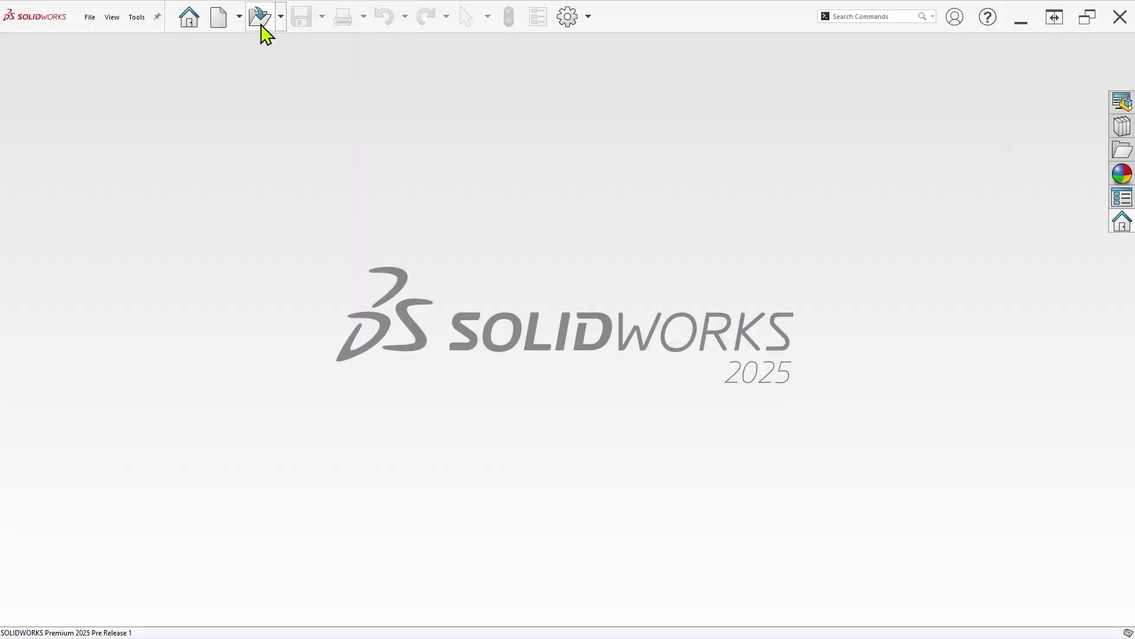
Open 35910694.SLDASM in Large Design Review mode and acknowledge the information notice
{"action": "left_click", "coordinate": [262, 26]}
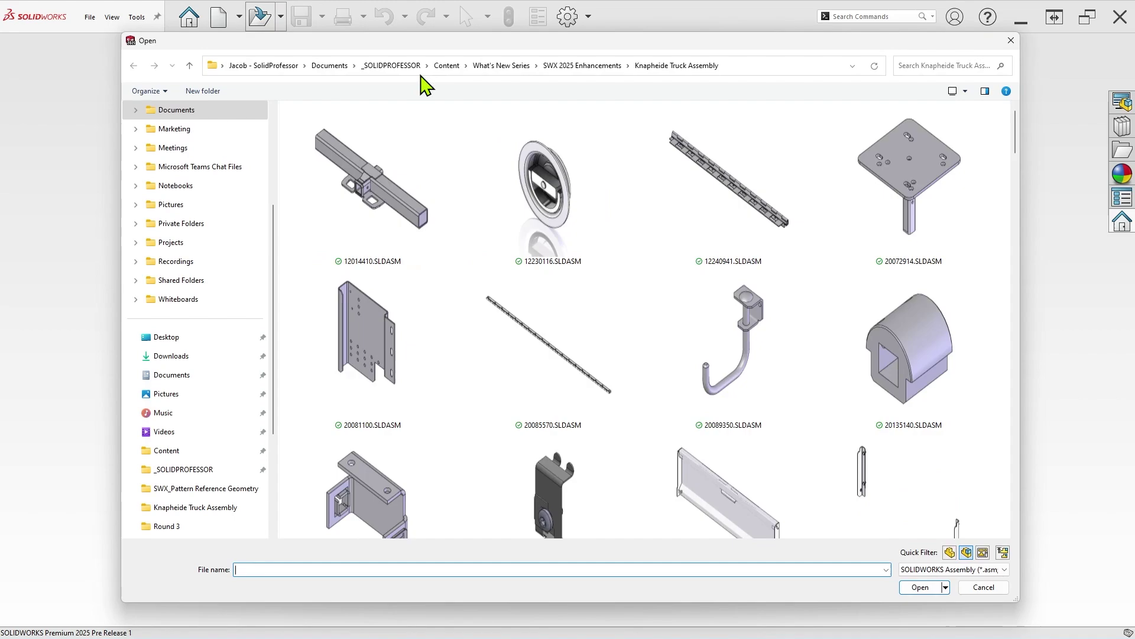
{"action": "left_click_drag", "start_coordinate": [1016, 141], "coordinate": [1022, 481]}
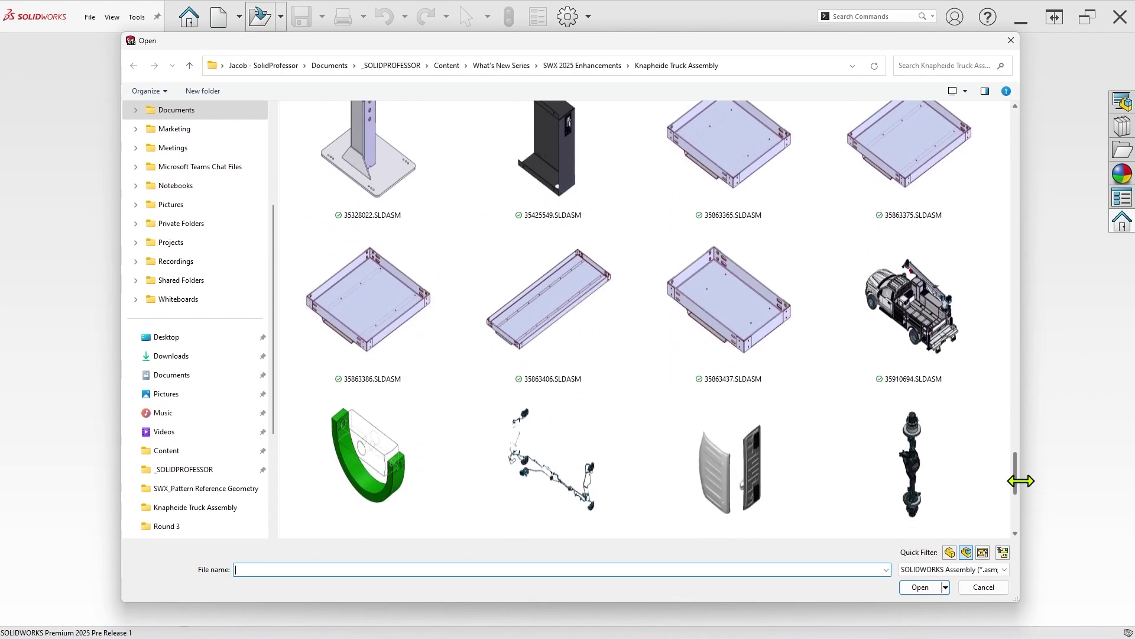
{"action": "left_click", "coordinate": [926, 357]}
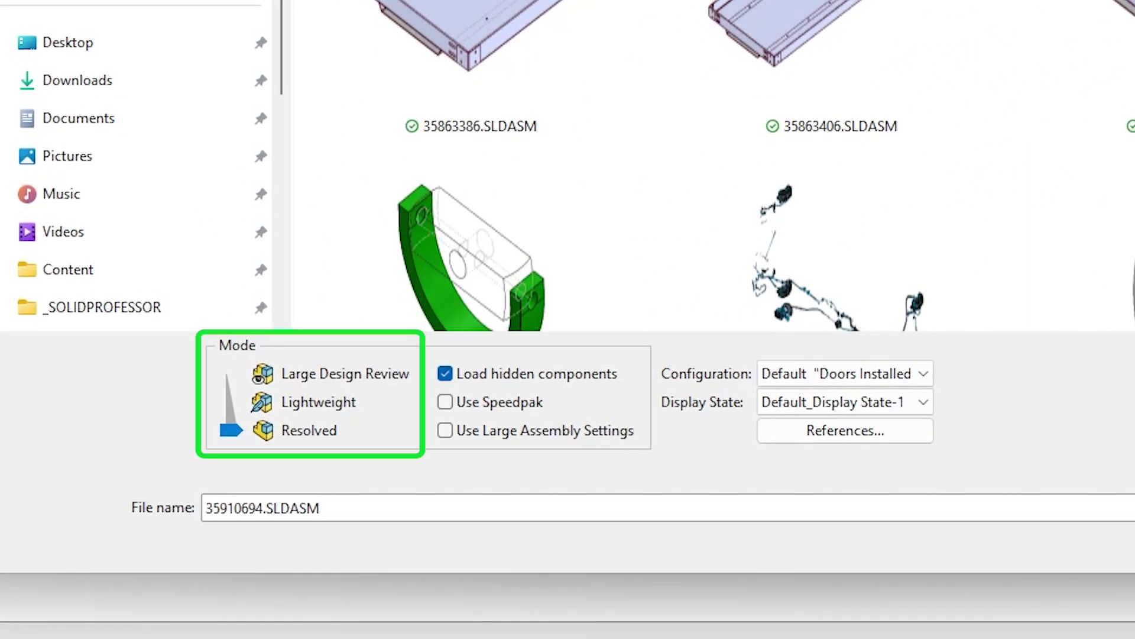
{"action": "left_click_drag", "start_coordinate": [229, 427], "coordinate": [231, 375]}
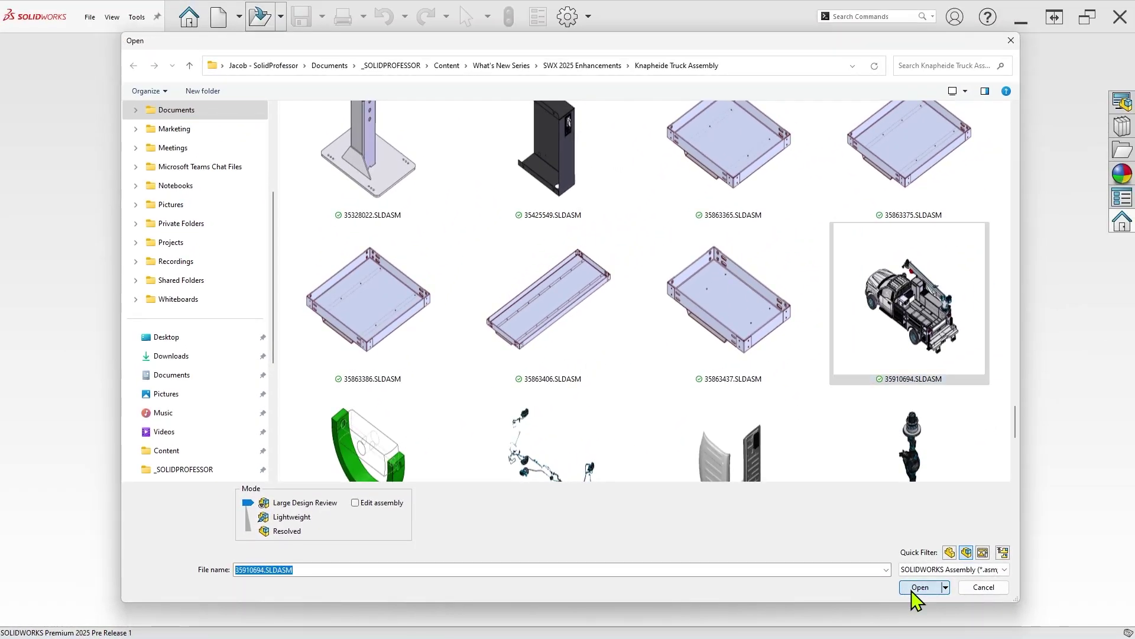
{"action": "left_click", "coordinate": [899, 583]}
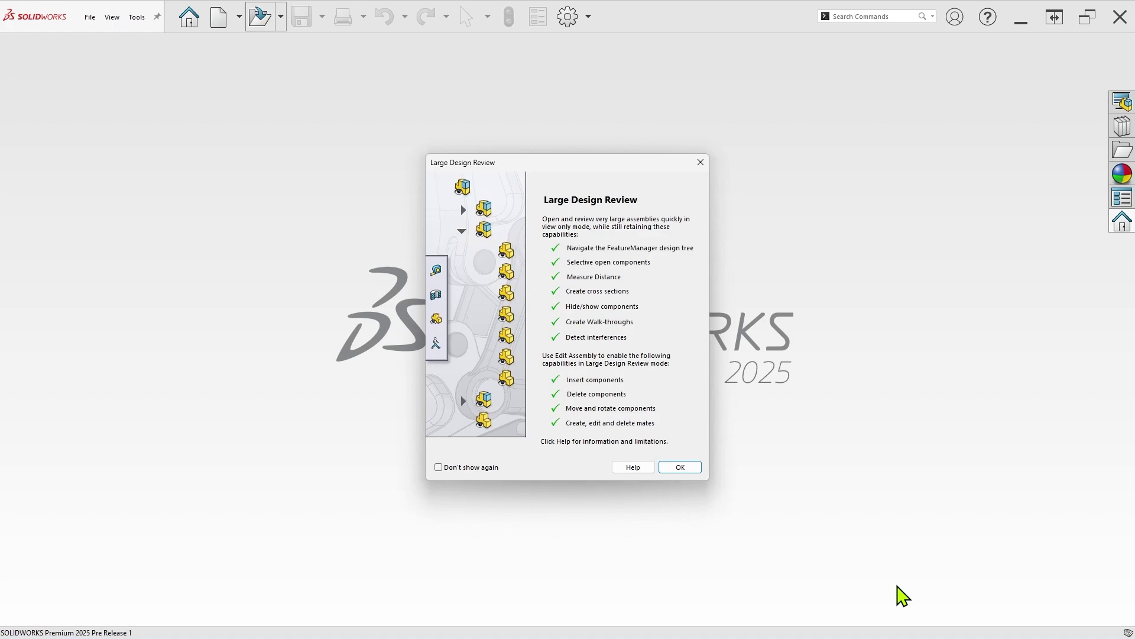
{"action": "left_click", "coordinate": [679, 469]}
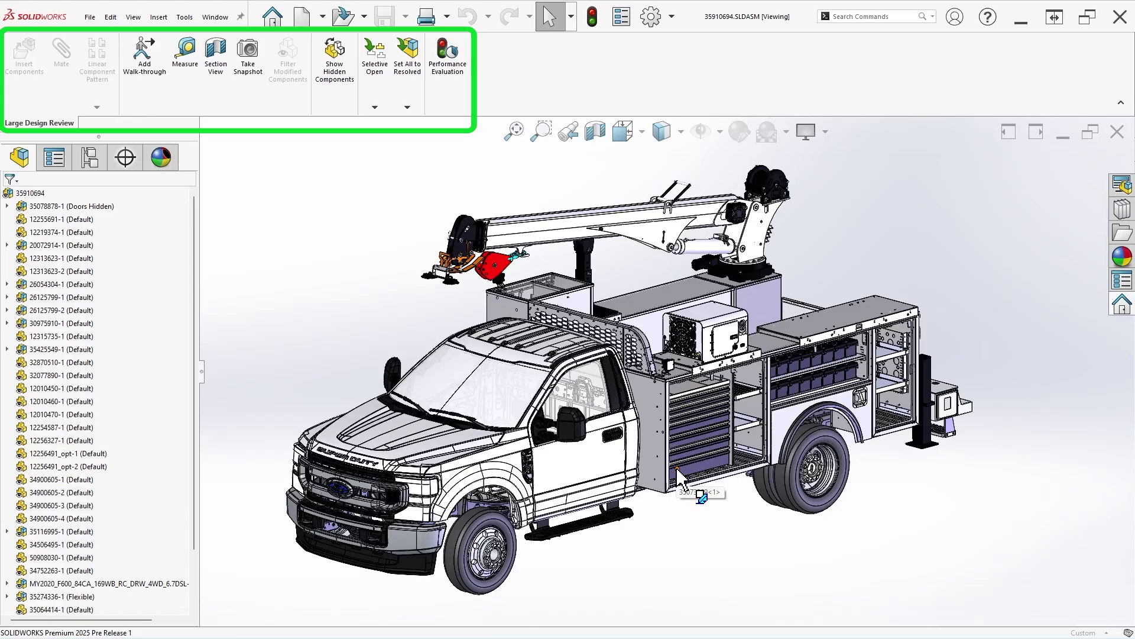
Orbit the truck and browse Tools > Evaluate for Interference Detection
{"action": "middle_click_drag", "start_coordinate": [677, 470], "coordinate": [843, 494]}
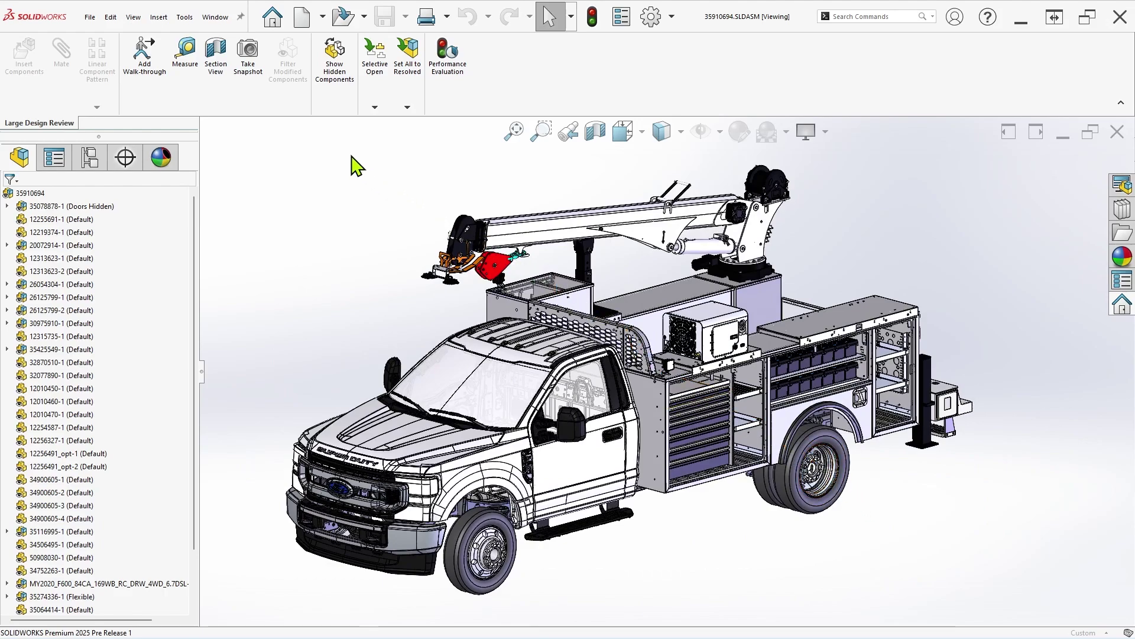
{"action": "left_click", "coordinate": [186, 21]}
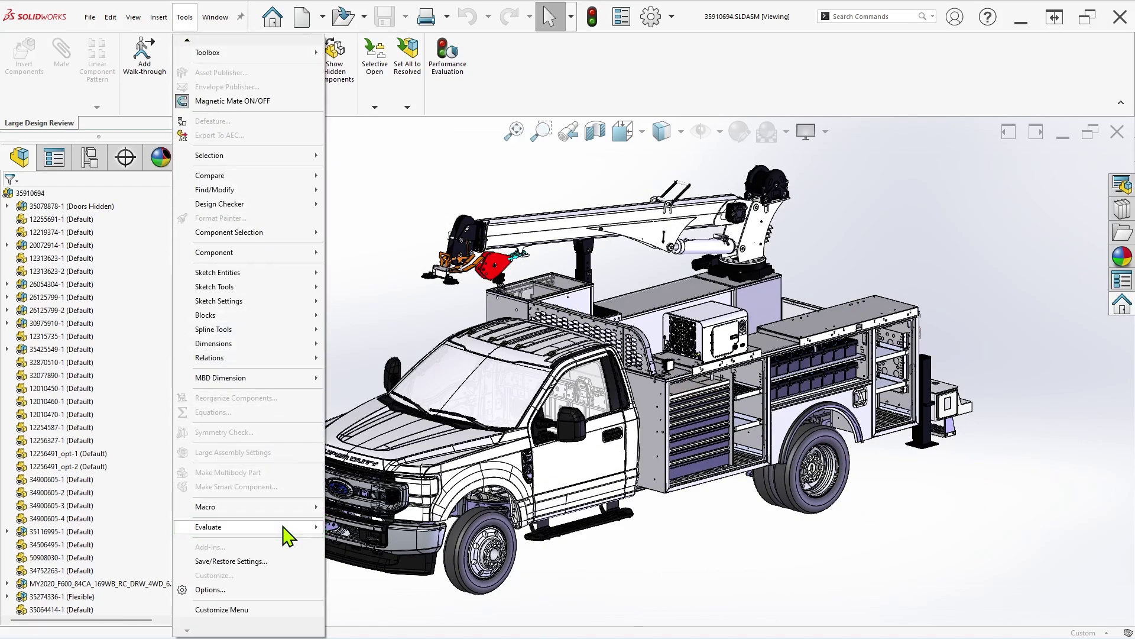
{"action": "mouse_move", "coordinate": [288, 535]}
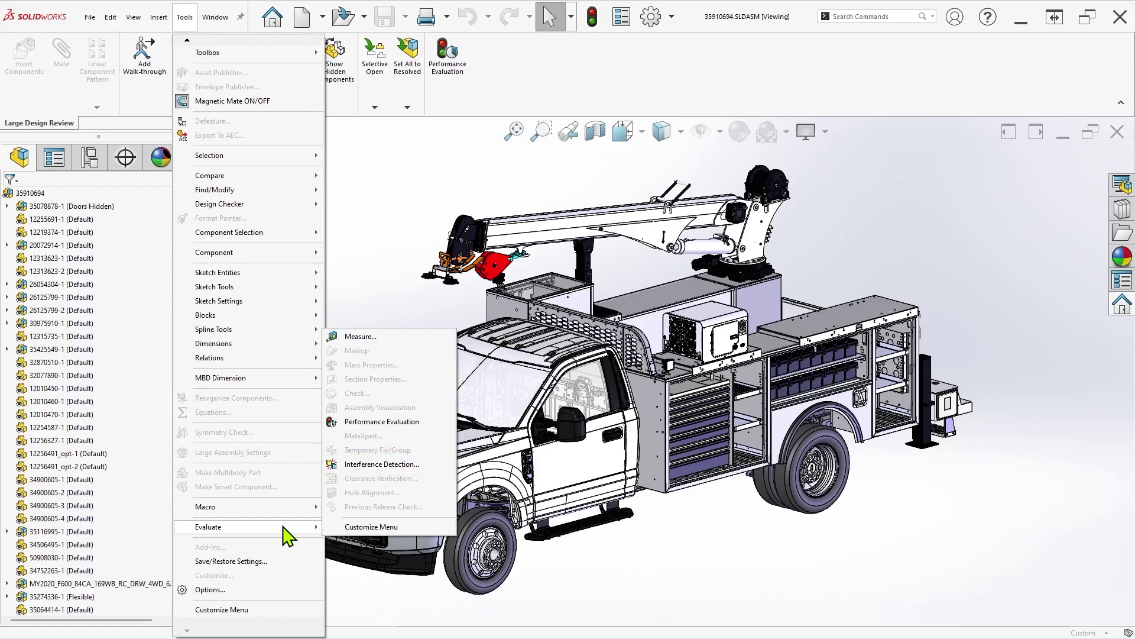
Search 'interference', pin Interference Detection to the CommandManager, and launch it
{"action": "left_click", "coordinate": [883, 18]}
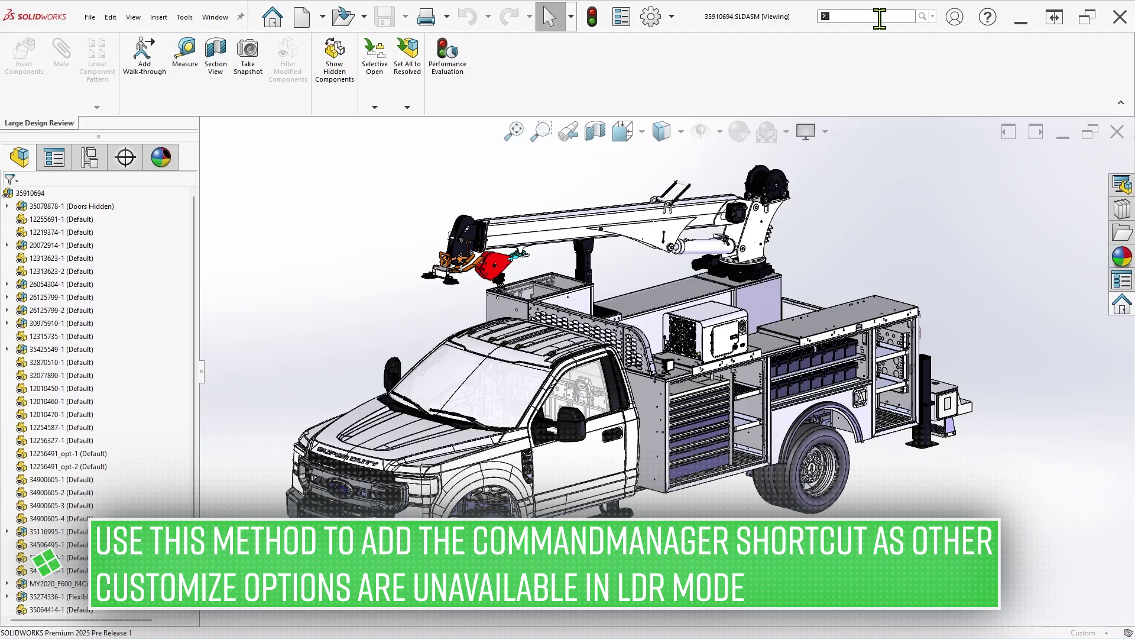
{"action": "type", "text": "interference"}
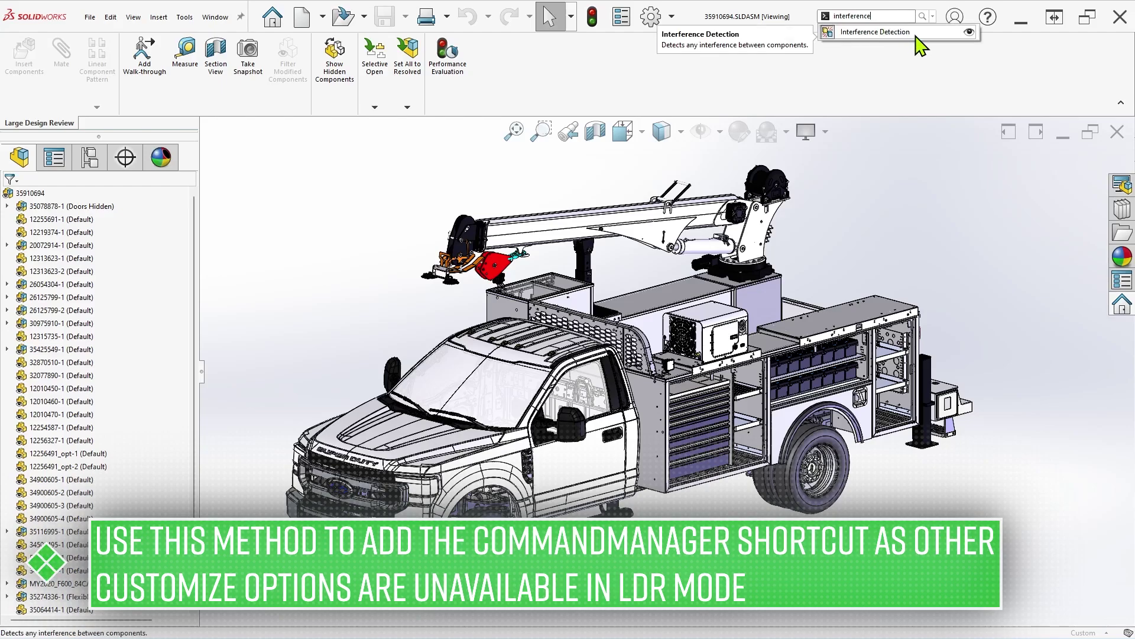
{"action": "left_click_drag", "start_coordinate": [915, 37], "coordinate": [537, 81]}
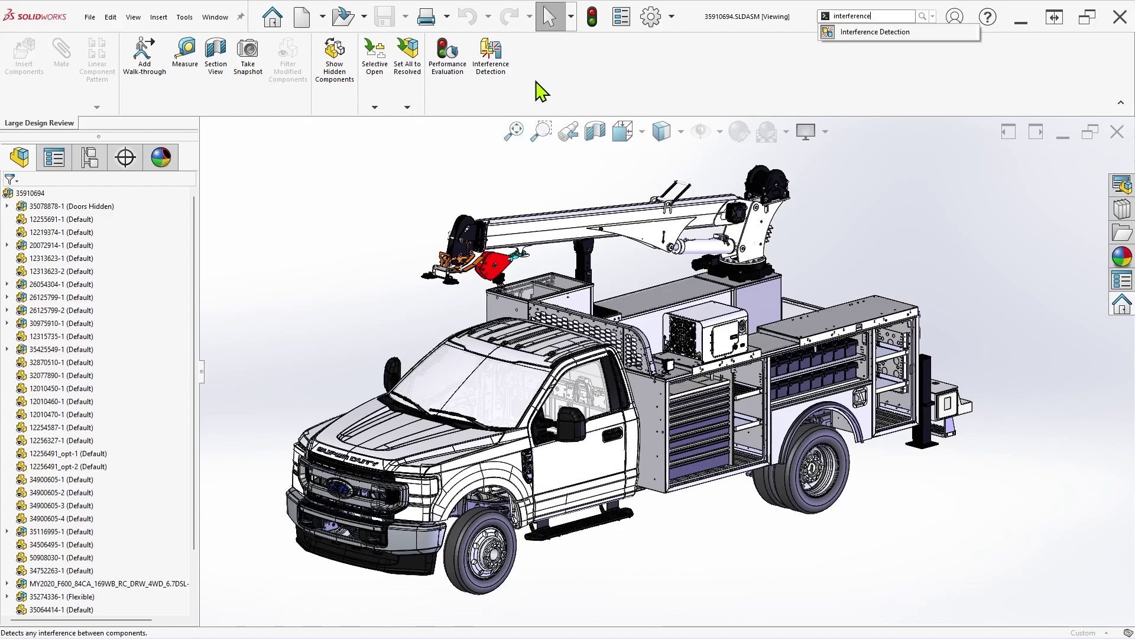
{"action": "left_click", "coordinate": [492, 66]}
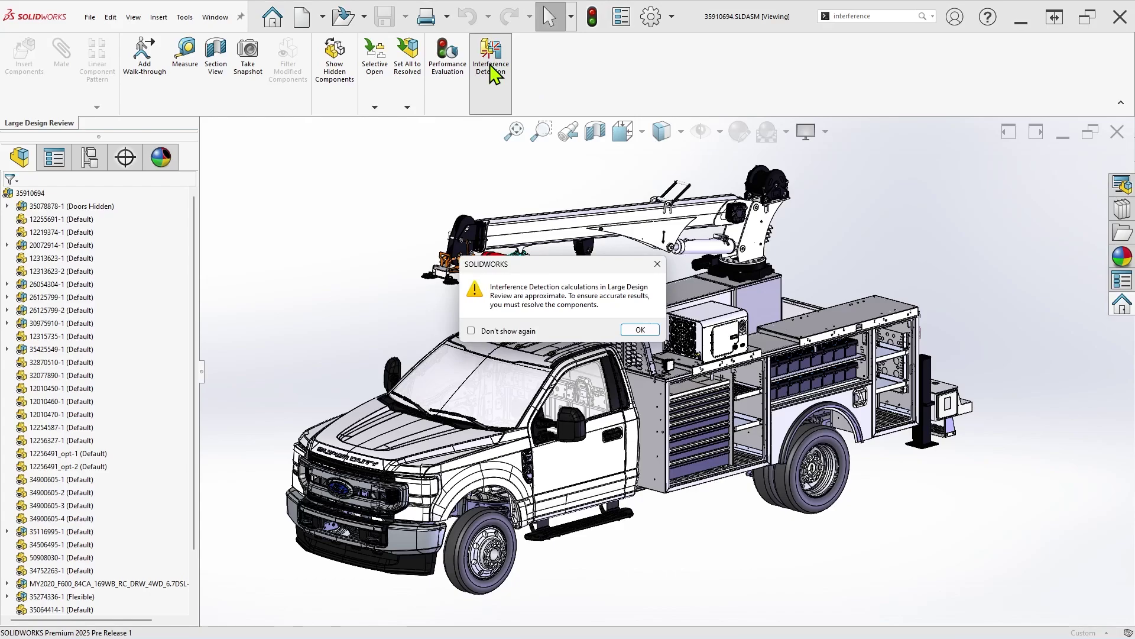
Accept the warning and add 34970093-1, the fuel system, 20182460-3, 12010470-1 and 21188958-1
{"action": "key", "text": "Return"}
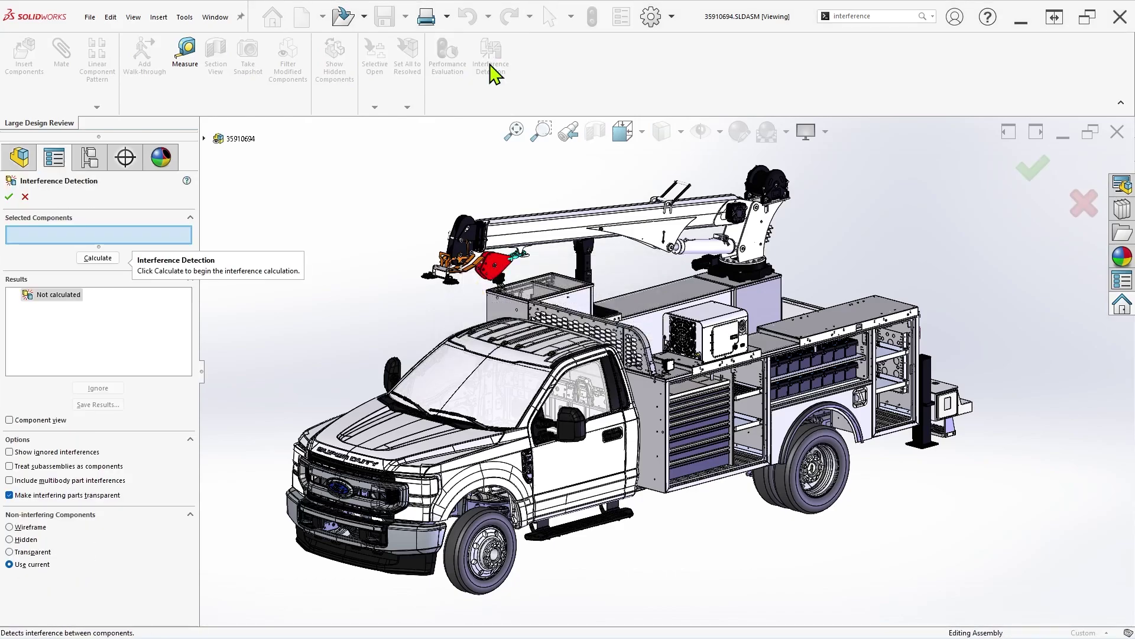
{"action": "left_click", "coordinate": [646, 395]}
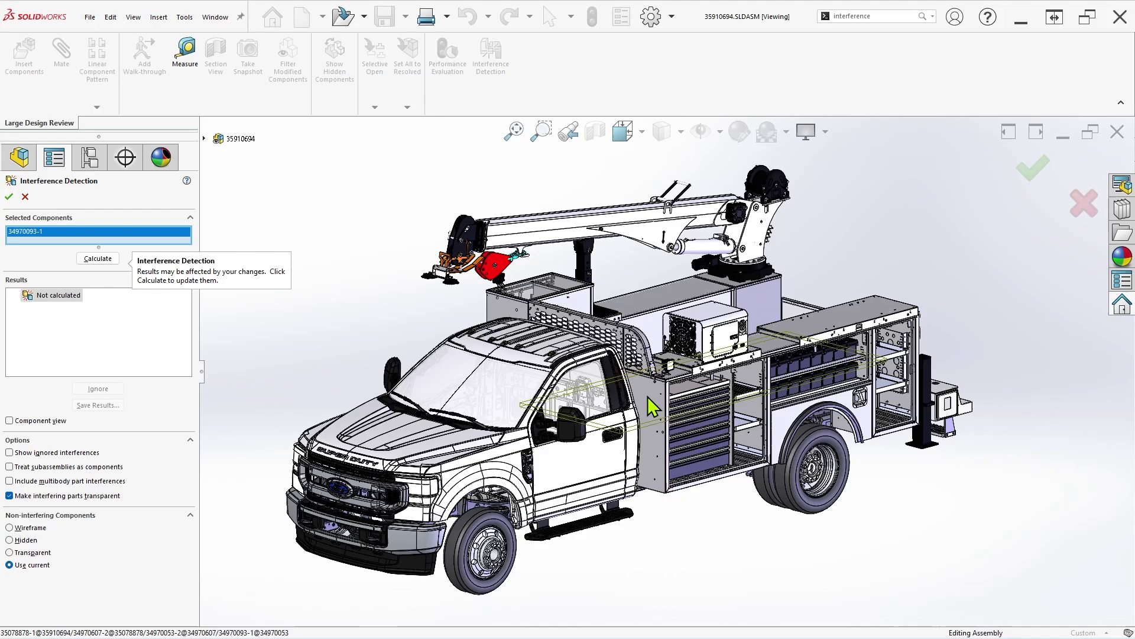
{"action": "left_click", "coordinate": [783, 427]}
{"action": "left_click", "coordinate": [876, 303]}
{"action": "left_click", "coordinate": [759, 279]}
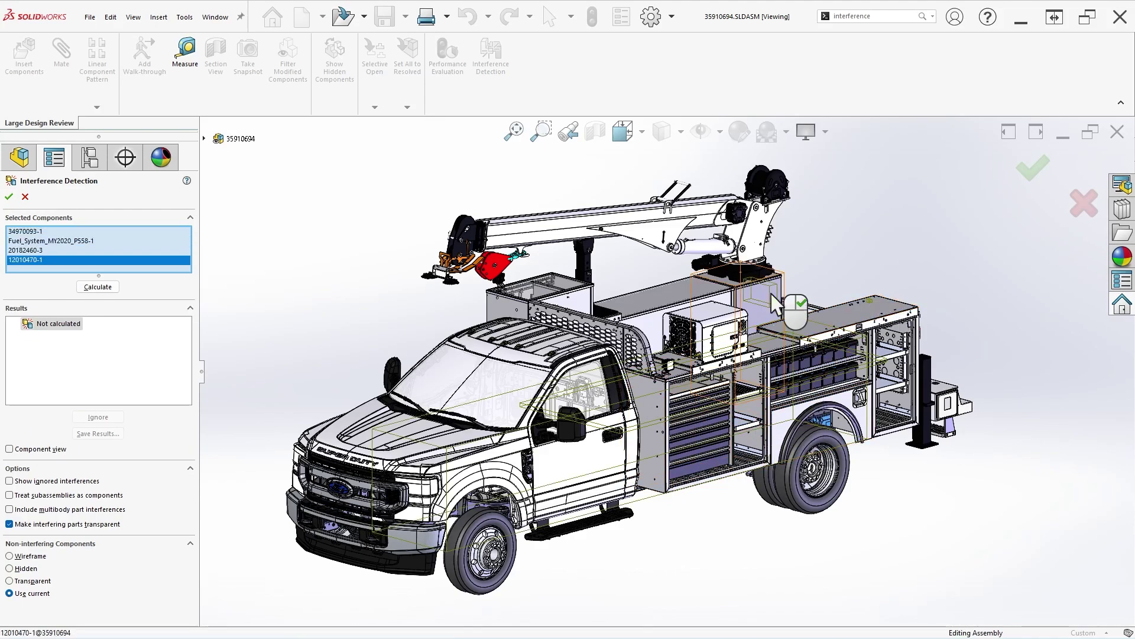
{"action": "left_click", "coordinate": [800, 320]}
Add 35078878-1 and 20072914-1 from the flyout tree and calculate the interferences
{"action": "left_click", "coordinate": [204, 139]}
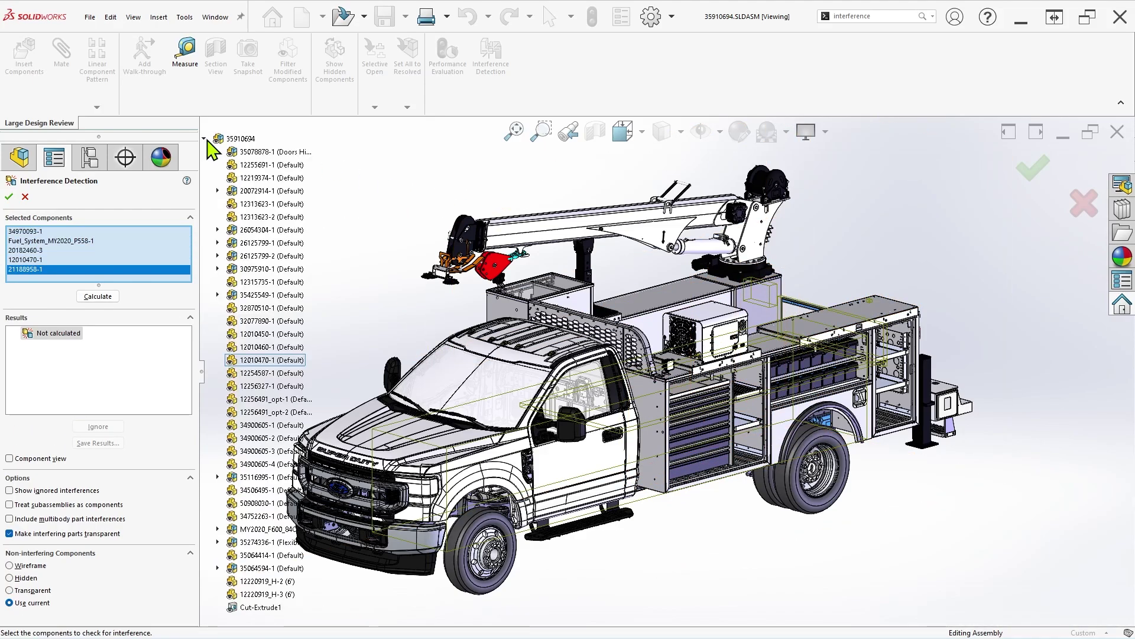
{"action": "left_click", "coordinate": [260, 152]}
{"action": "left_click", "coordinate": [253, 191]}
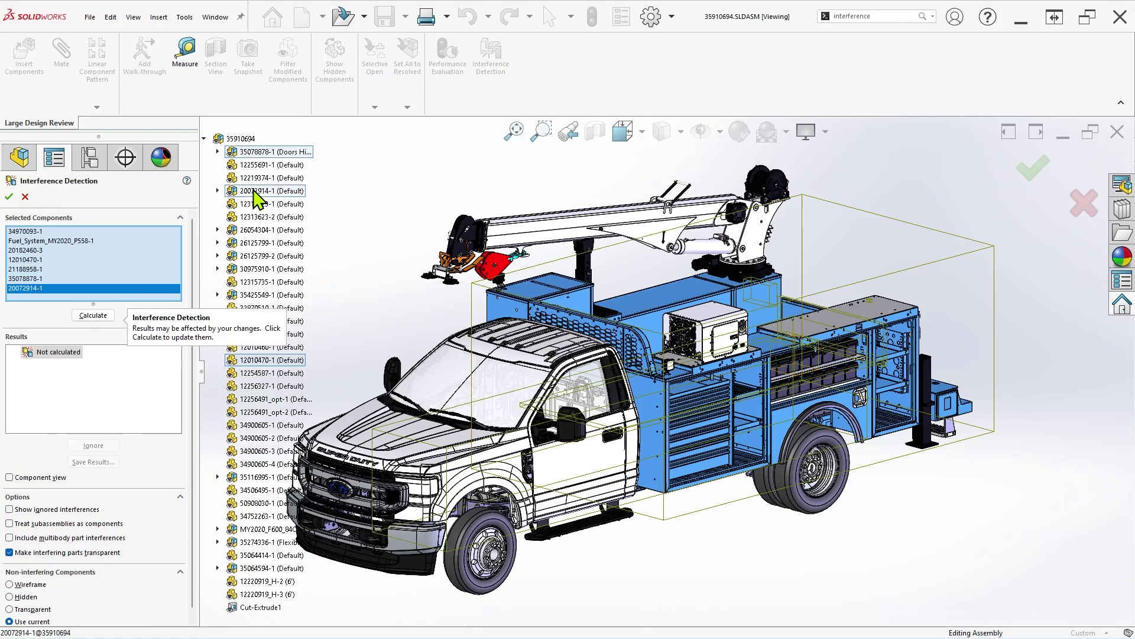
{"action": "left_click", "coordinate": [97, 316]}
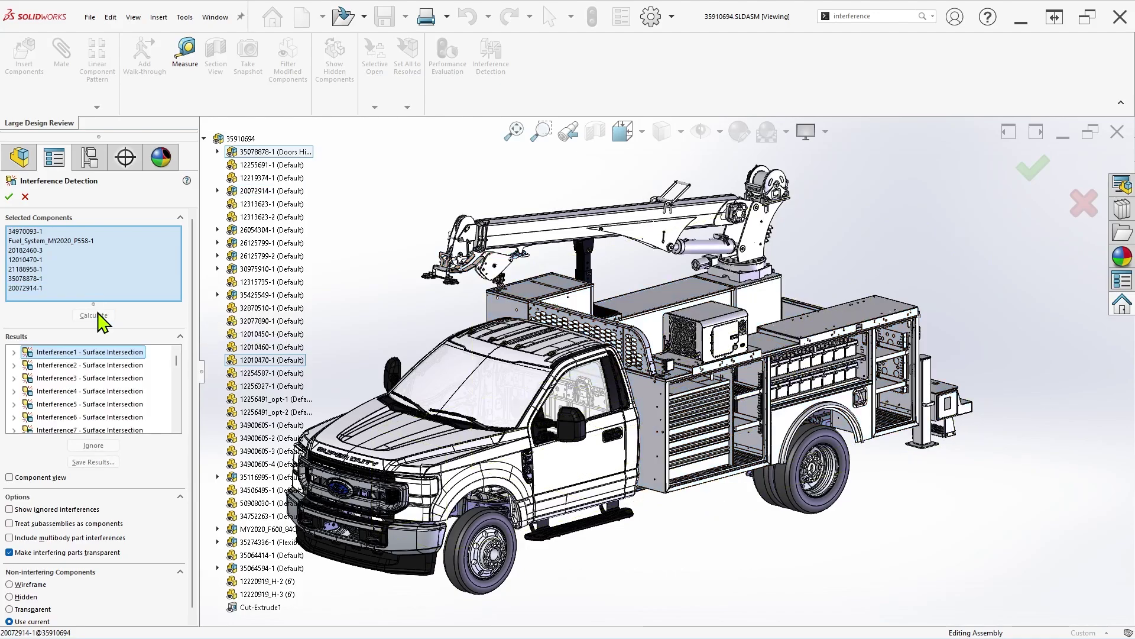
Step through Interference2, 4 and 5, then zoom and orbit onto Interference5
{"action": "left_click", "coordinate": [102, 366]}
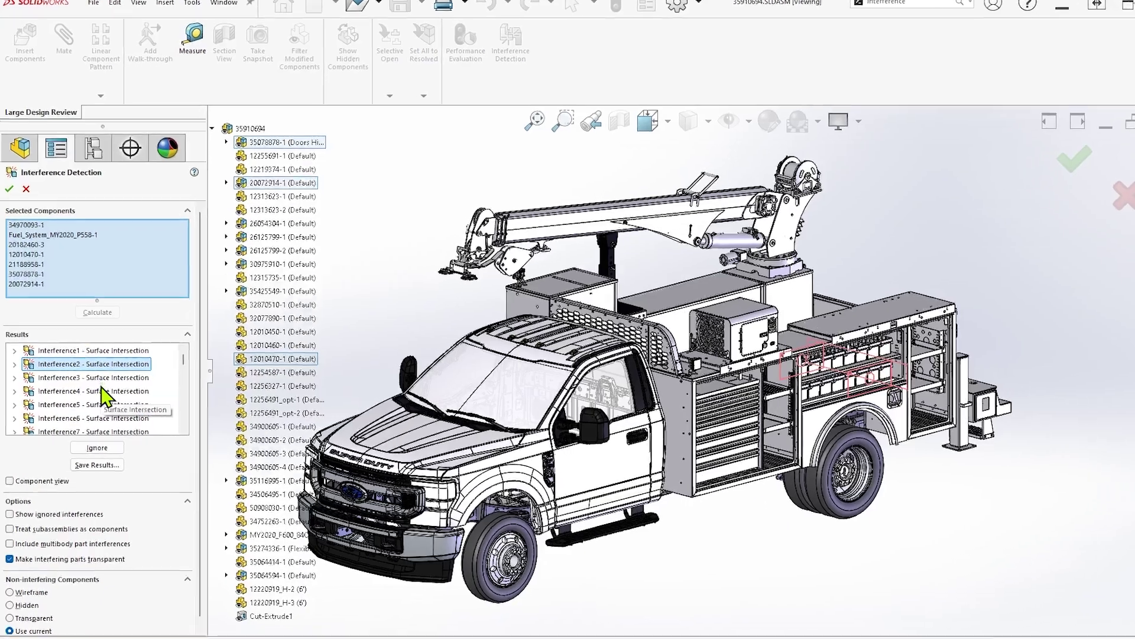
{"action": "left_click", "coordinate": [99, 392]}
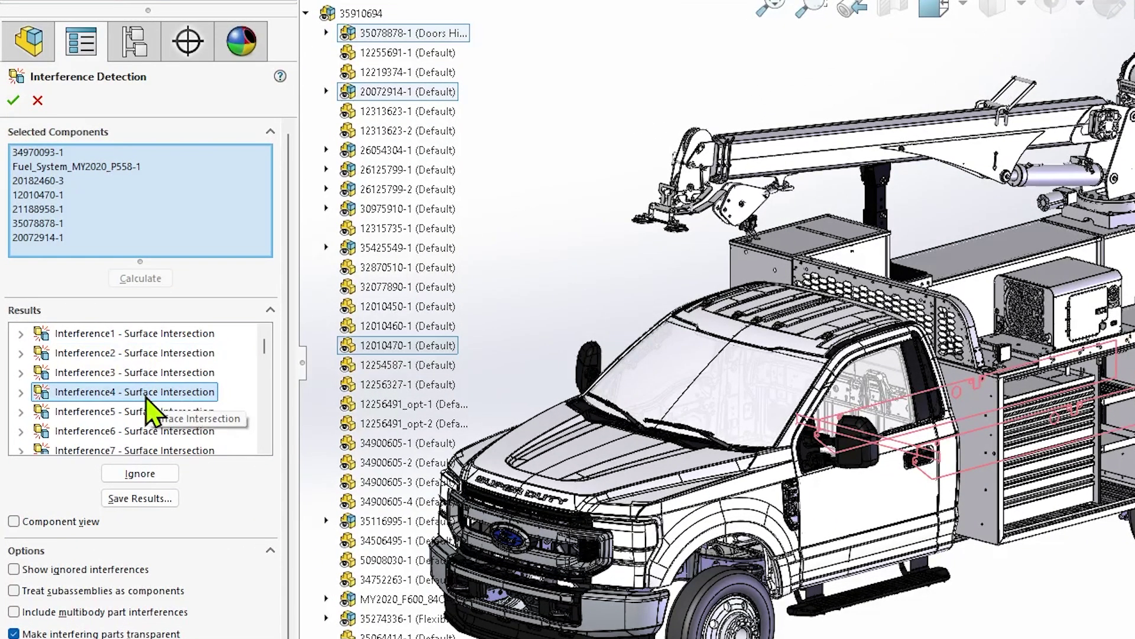
{"action": "left_click", "coordinate": [146, 412]}
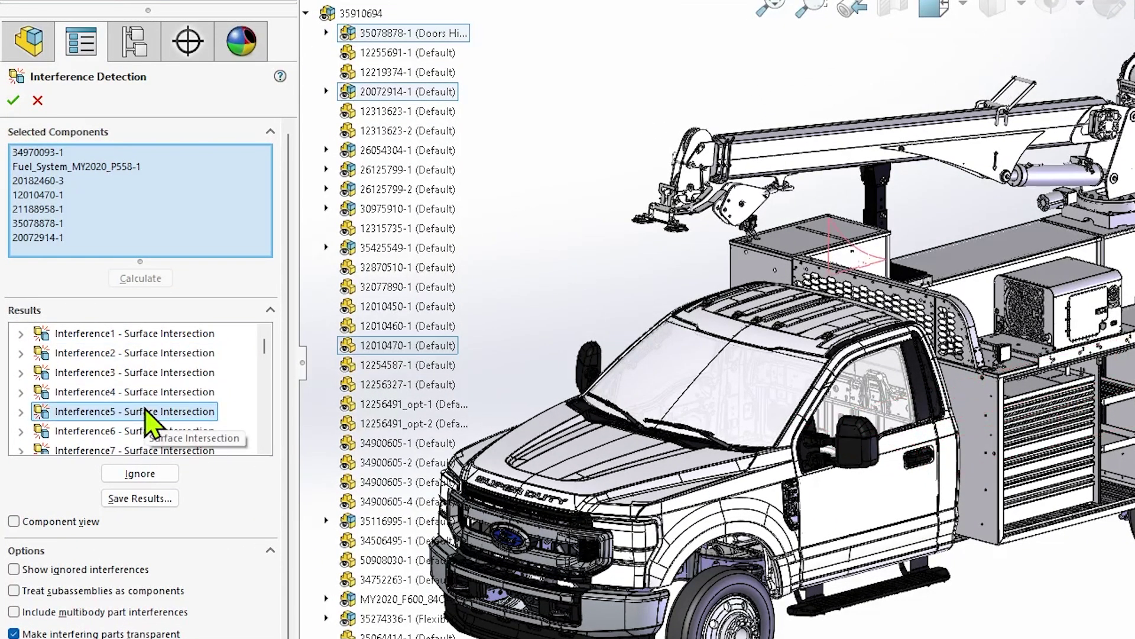
{"action": "right_click", "coordinate": [147, 414]}
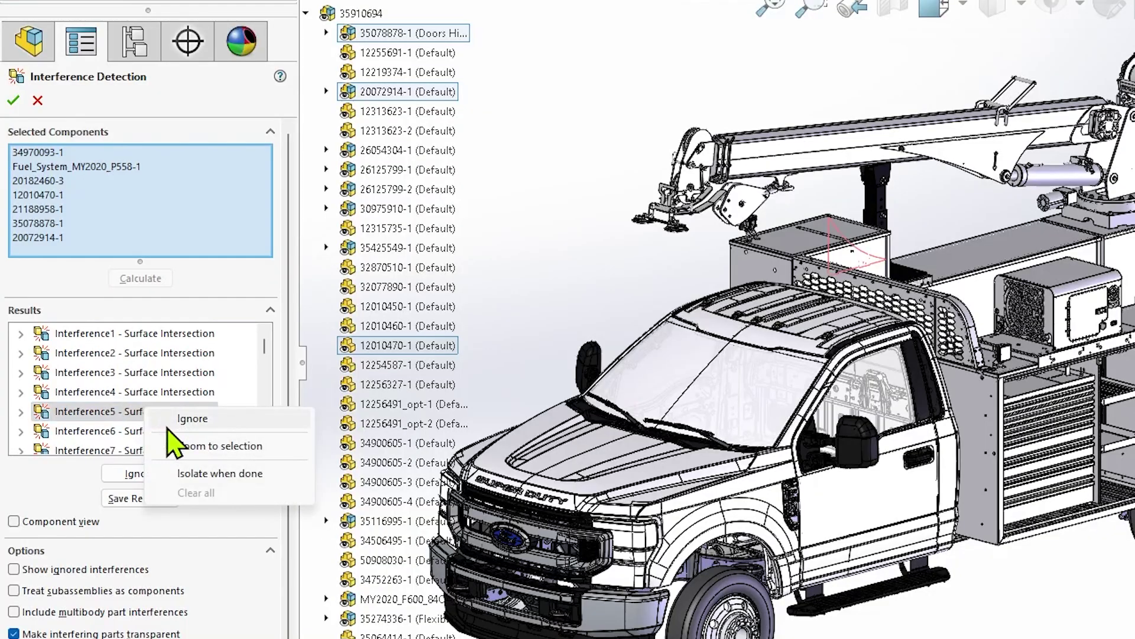
{"action": "left_click", "coordinate": [183, 445]}
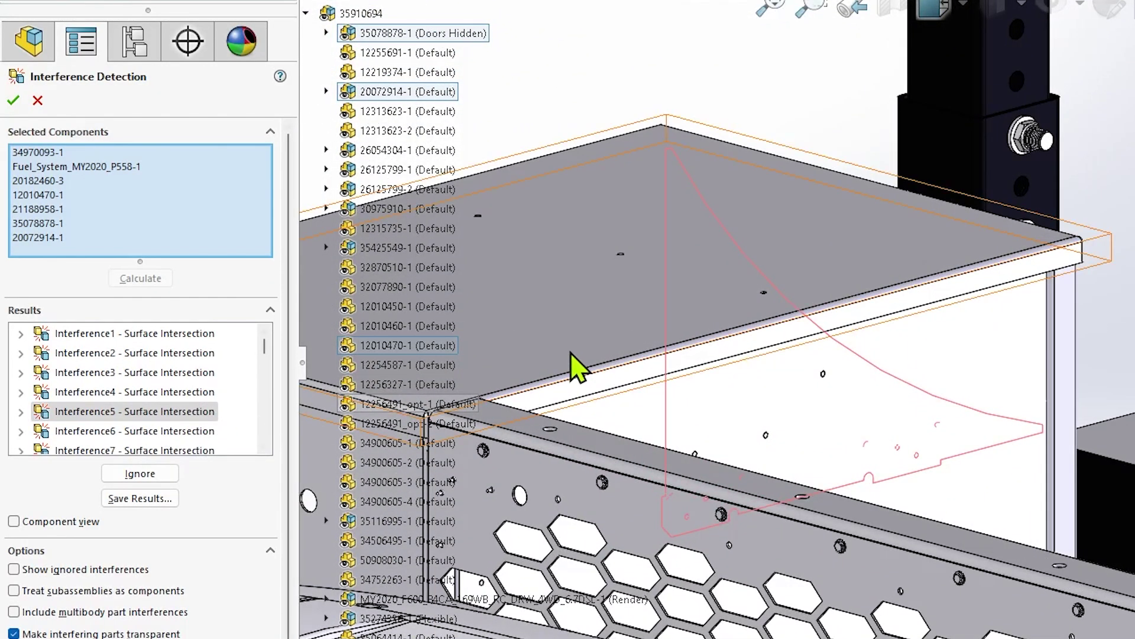
{"action": "middle_click_drag", "start_coordinate": [582, 355], "coordinate": [740, 568]}
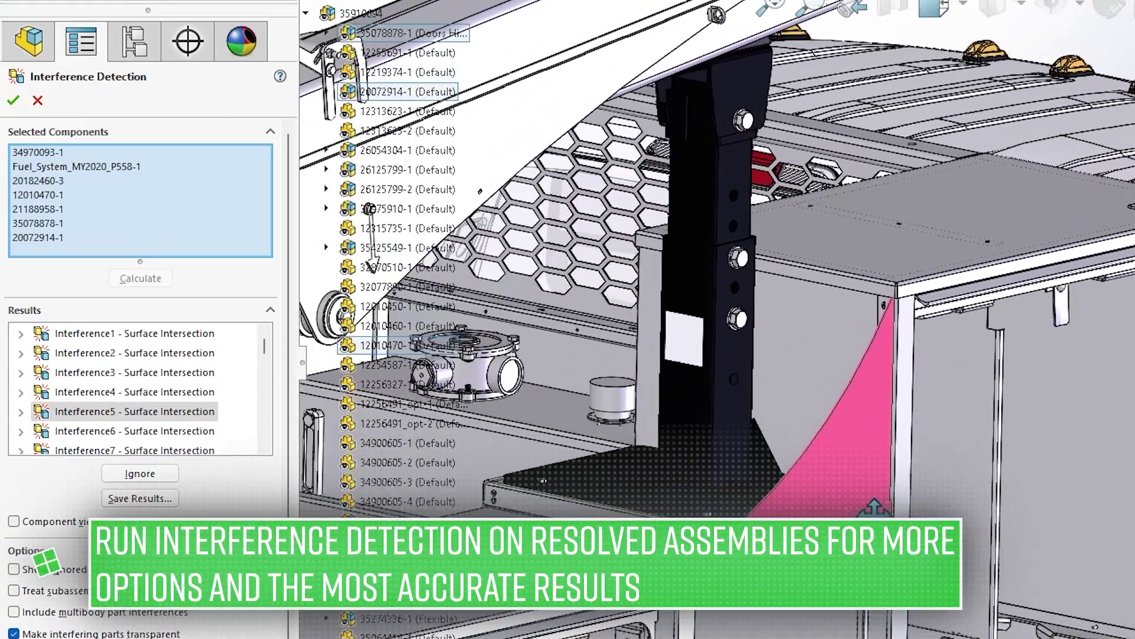
{"action": "scroll", "coordinate": [902, 415], "scroll_direction": "down", "scroll_amount": 3}
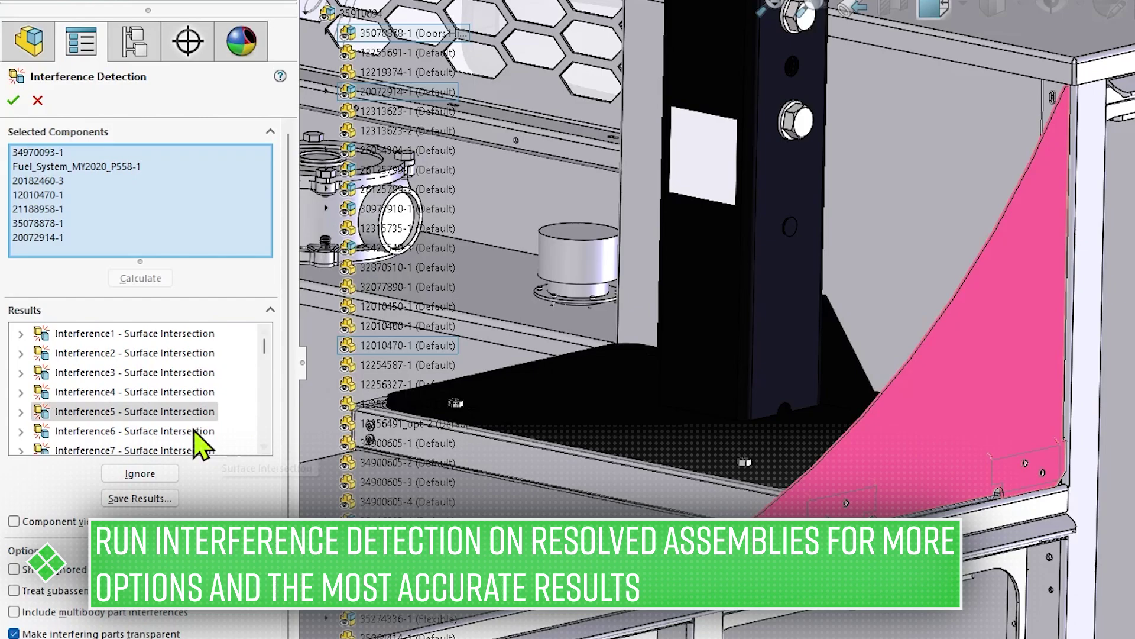
Expand Interference5 and highlight its parts 34959411-1 and gusset 34959421-1
{"action": "left_click", "coordinate": [23, 413]}
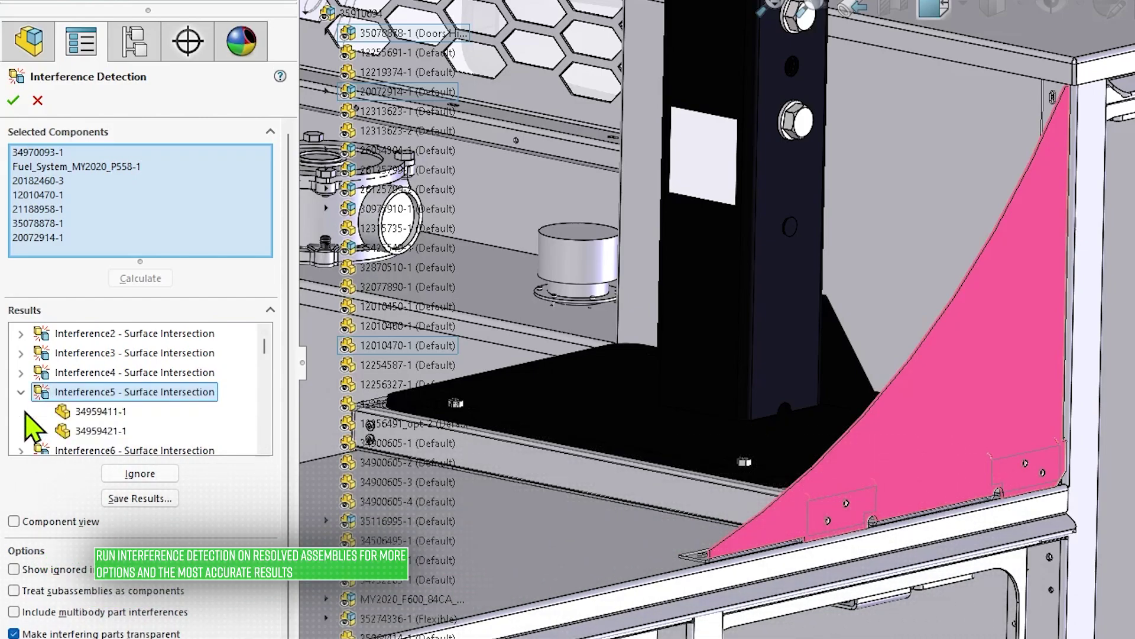
{"action": "left_click", "coordinate": [94, 411]}
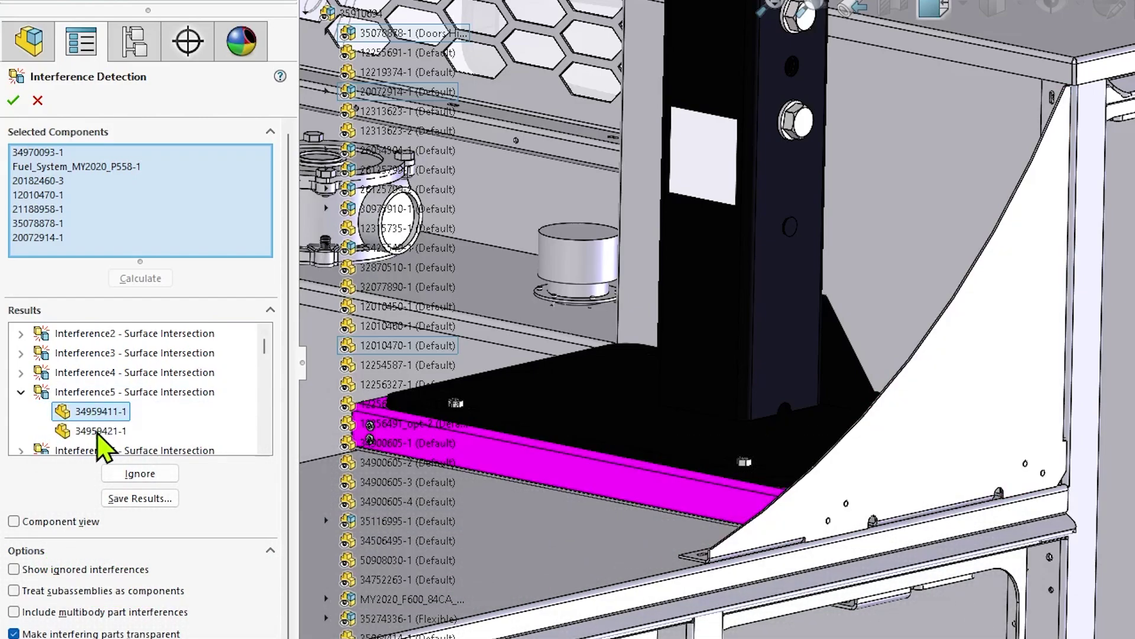
{"action": "left_click", "coordinate": [99, 431]}
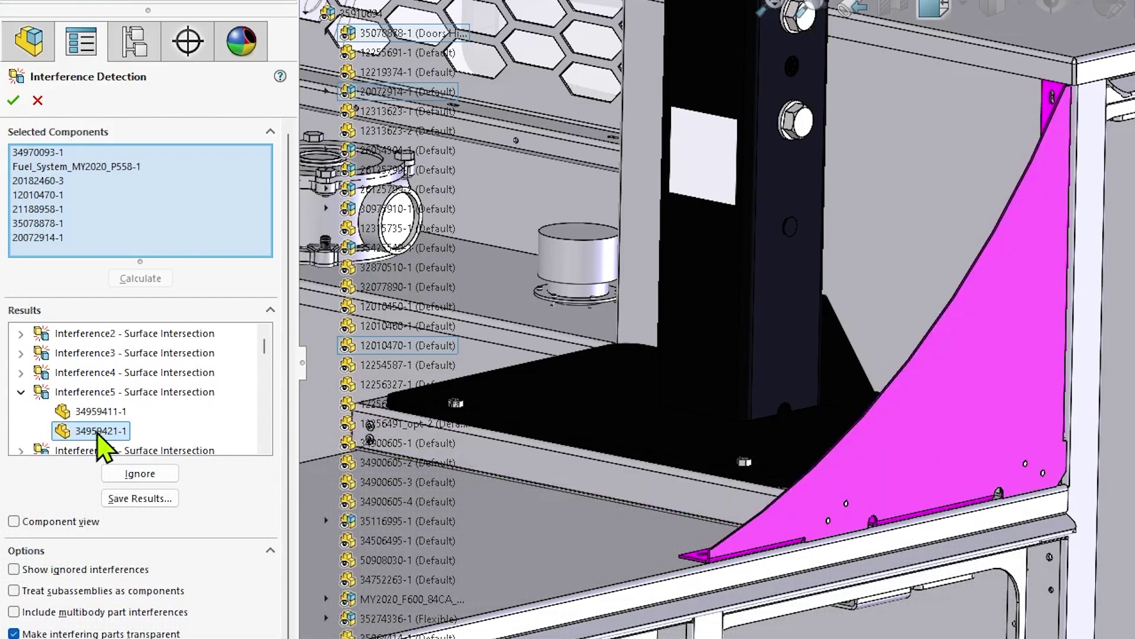
{"action": "left_click", "coordinate": [112, 335]}
{"action": "left_click", "coordinate": [130, 391]}
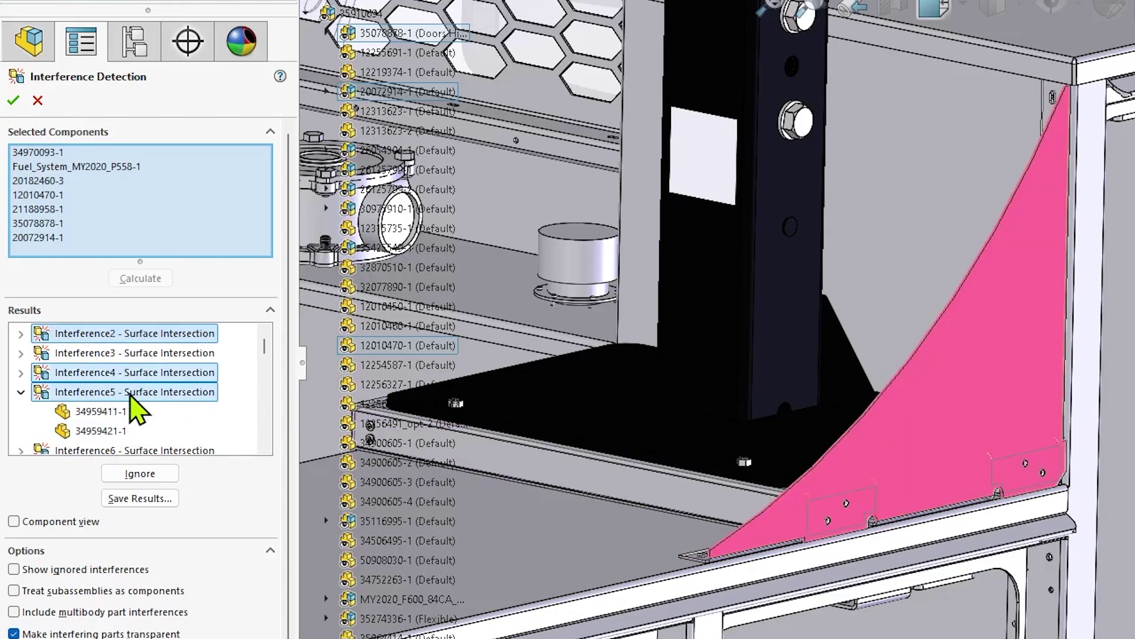
{"action": "right_click", "coordinate": [130, 393]}
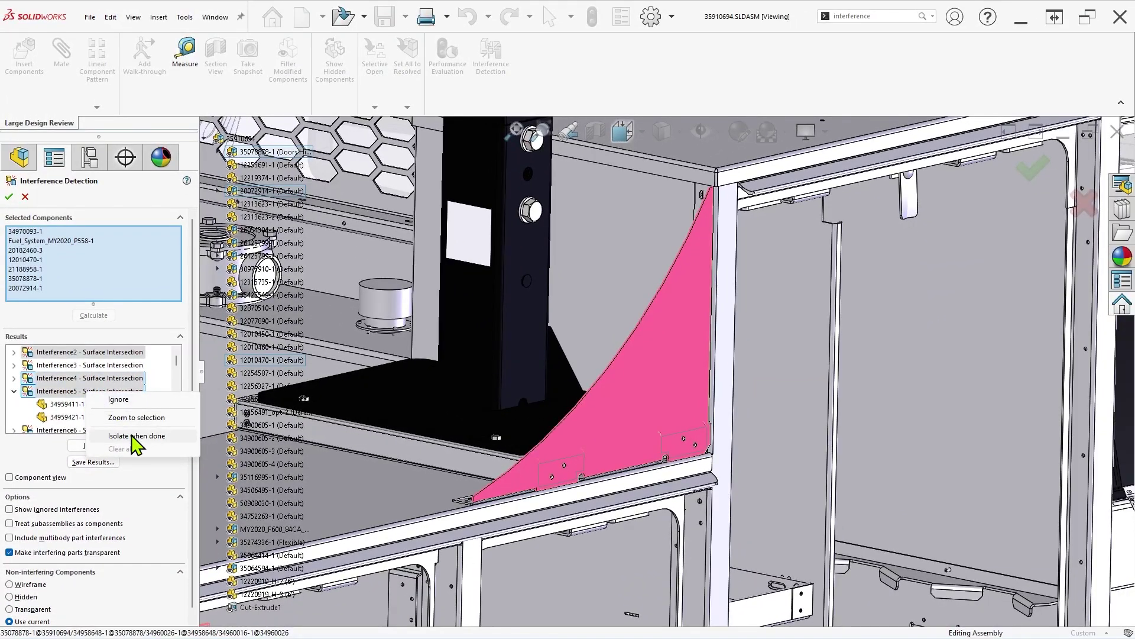
Isolate Interference5's floor plate and gusset, close the check, and zoom on the gusset corner
{"action": "left_click", "coordinate": [133, 437]}
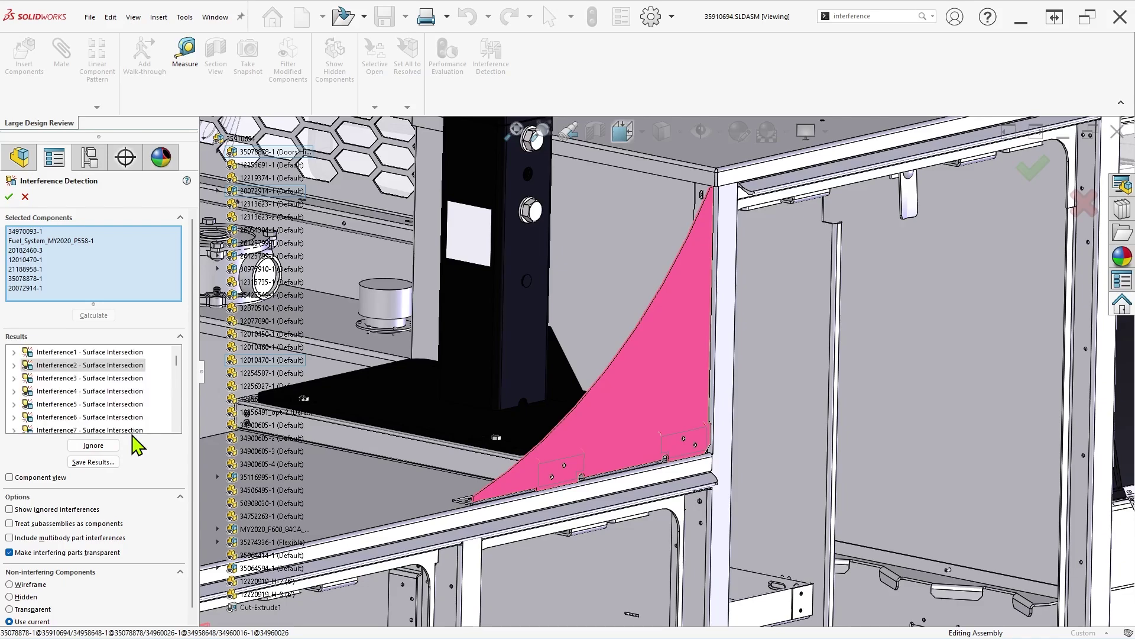
{"action": "left_click", "coordinate": [8, 199]}
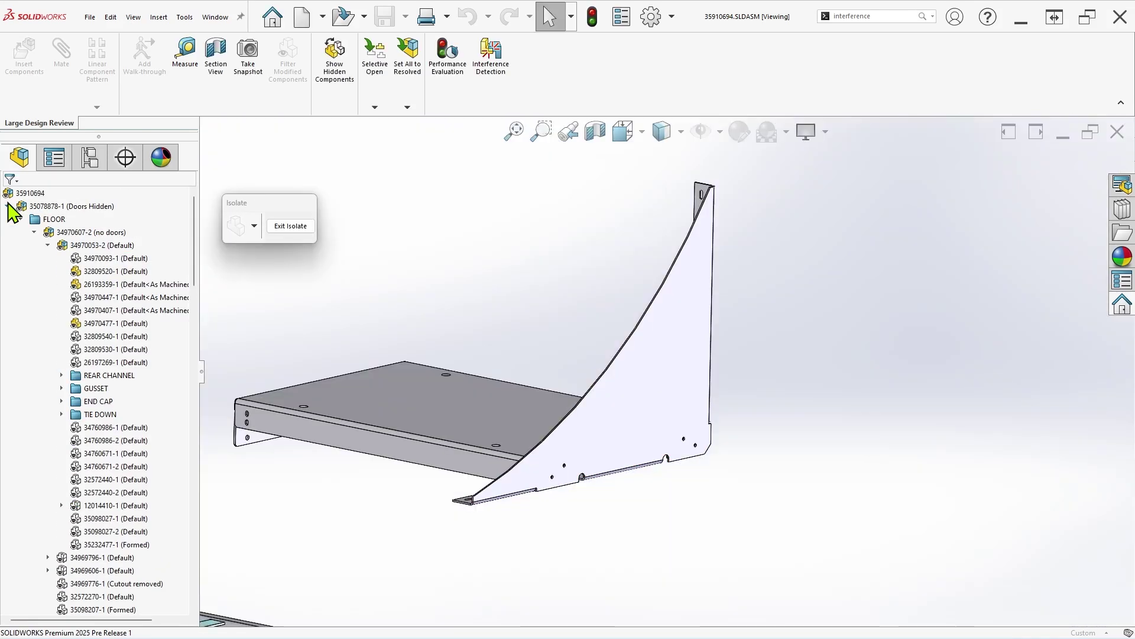
{"action": "middle_click_drag", "start_coordinate": [563, 431], "coordinate": [661, 471]}
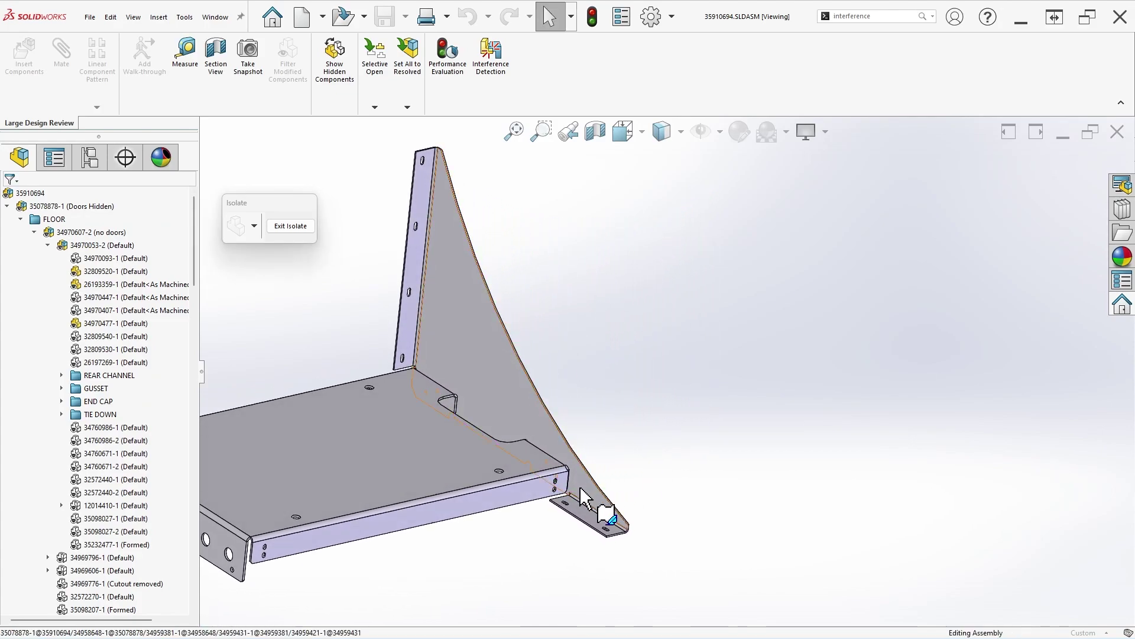
{"action": "scroll", "coordinate": [591, 502], "scroll_direction": "down", "scroll_amount": 5}
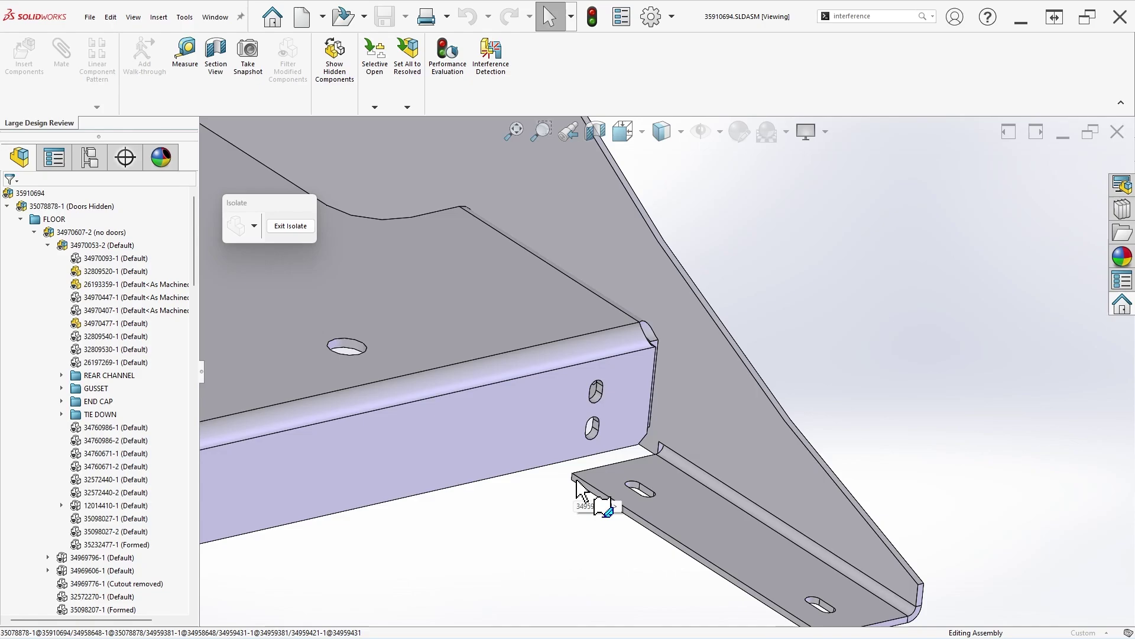
{"action": "scroll", "coordinate": [649, 329], "scroll_direction": "down", "scroll_amount": 5}
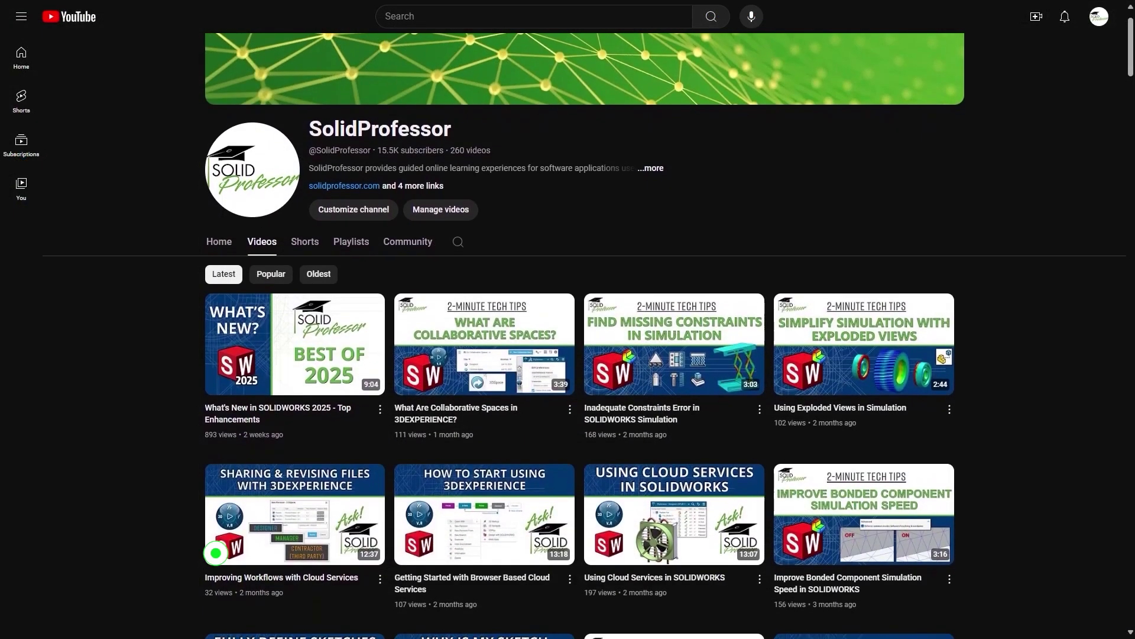
Scroll through the SolidProfessor channel's Videos tab on YouTube
{"action": "scroll", "coordinate": [568, 320], "scroll_direction": "down", "scroll_amount": 1}
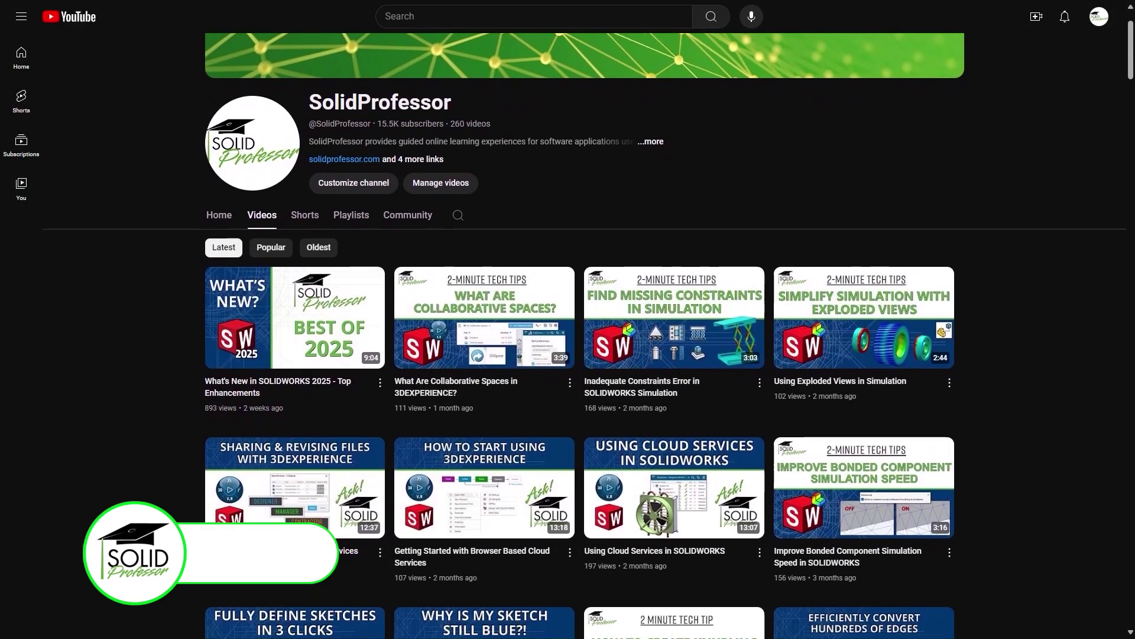